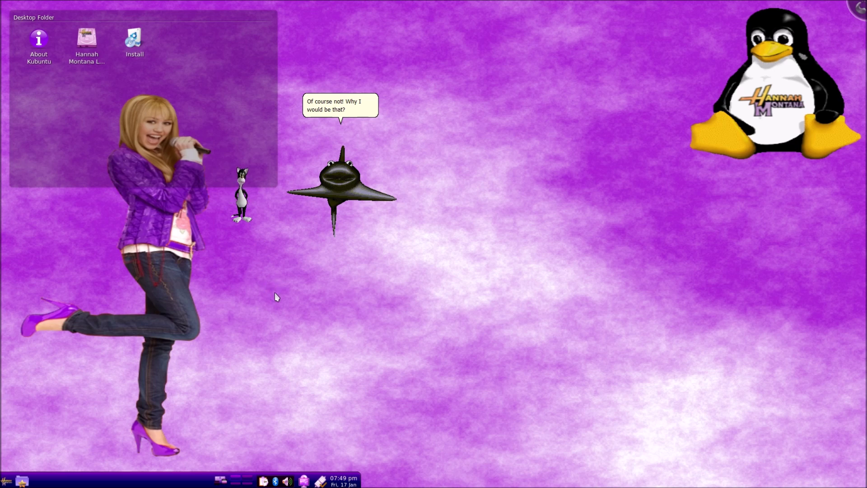
# View the About Kubuntu help page, then close its window
pyautogui.click(39, 44)
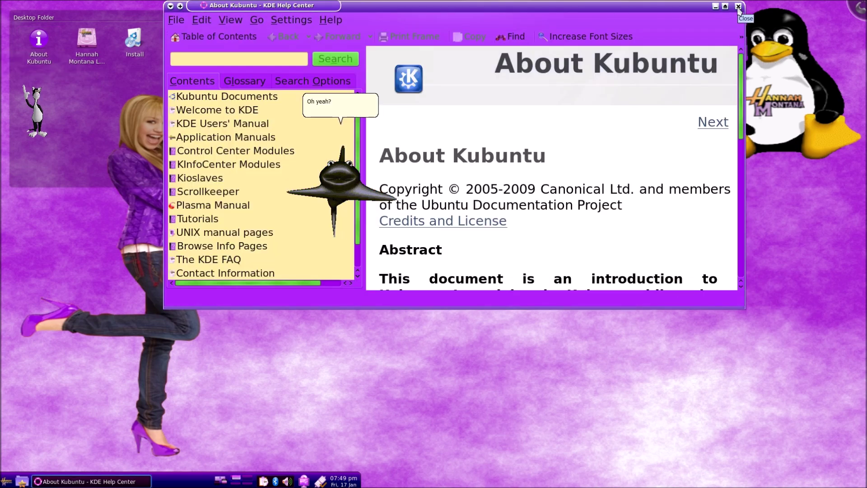
pyautogui.click(738, 7)
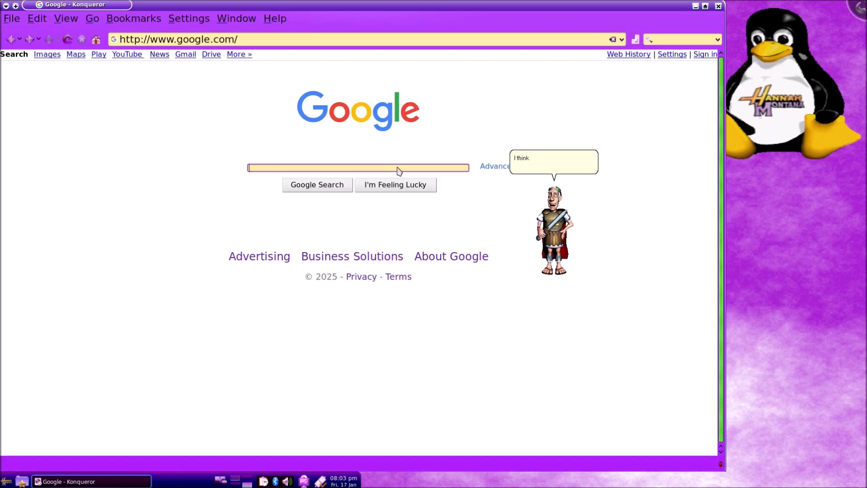
pyautogui.write('rome')
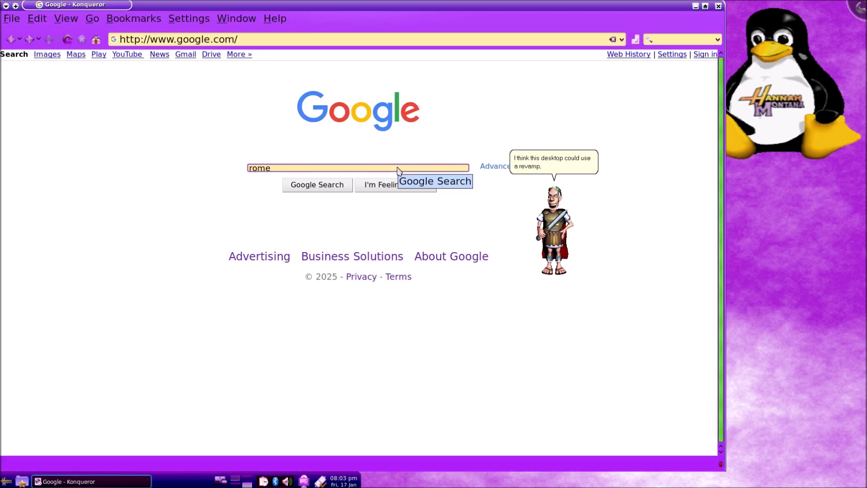
pyautogui.write(' wallpap')
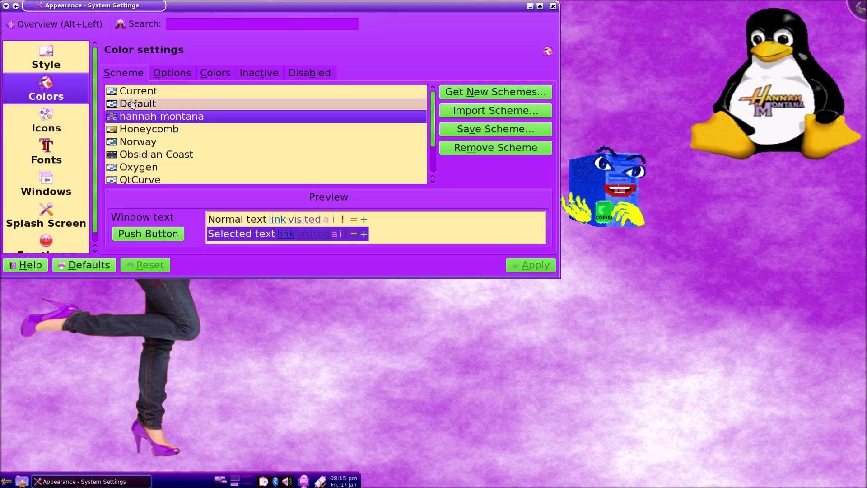
# Show the Customize KDE Icons theme choices from the Appearance sidebar
pyautogui.click(54, 117)
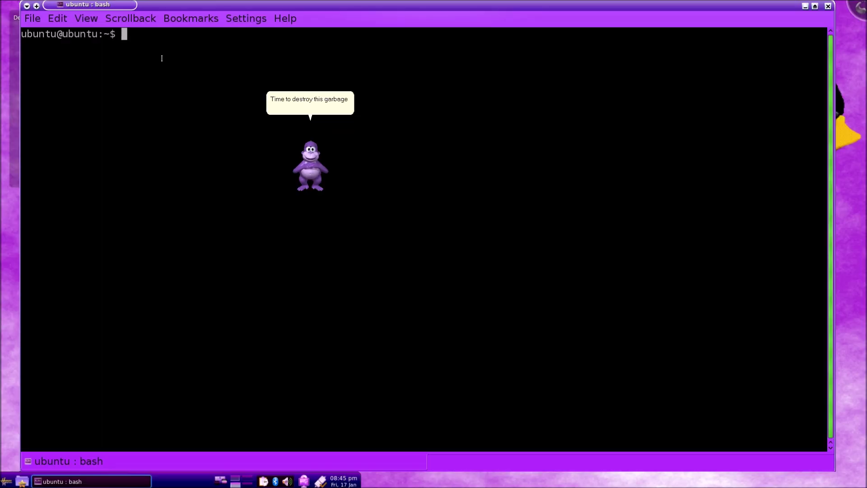
pyautogui.write('sudo rm ')
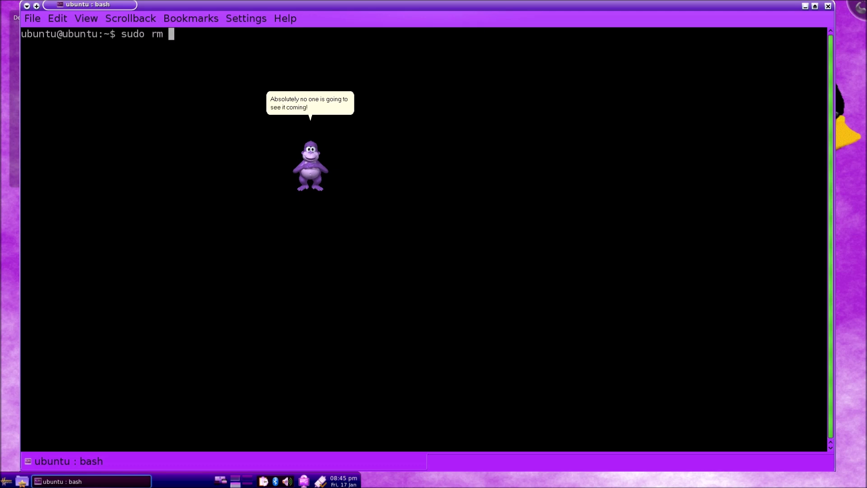
pyautogui.write('-fr .')
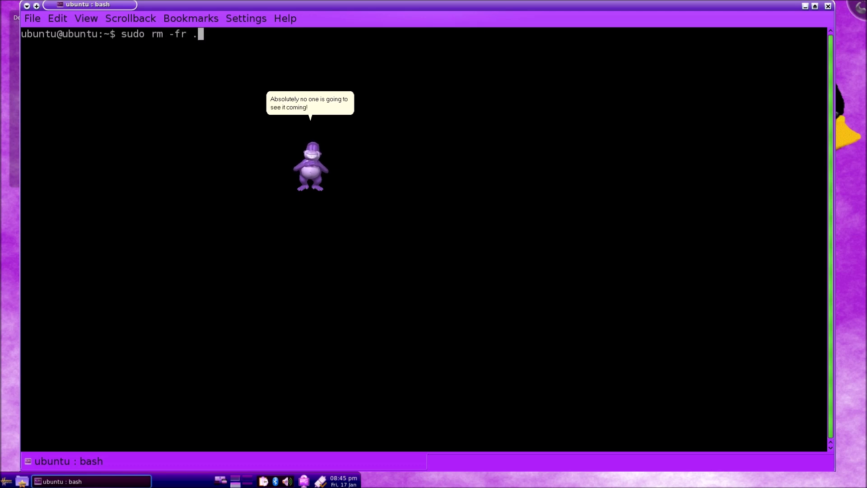
pyautogui.write('/* /')
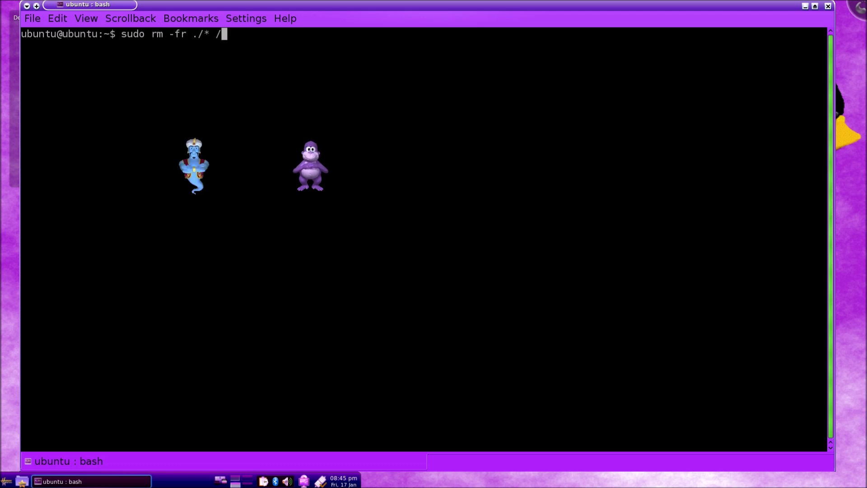
pyautogui.write('X')
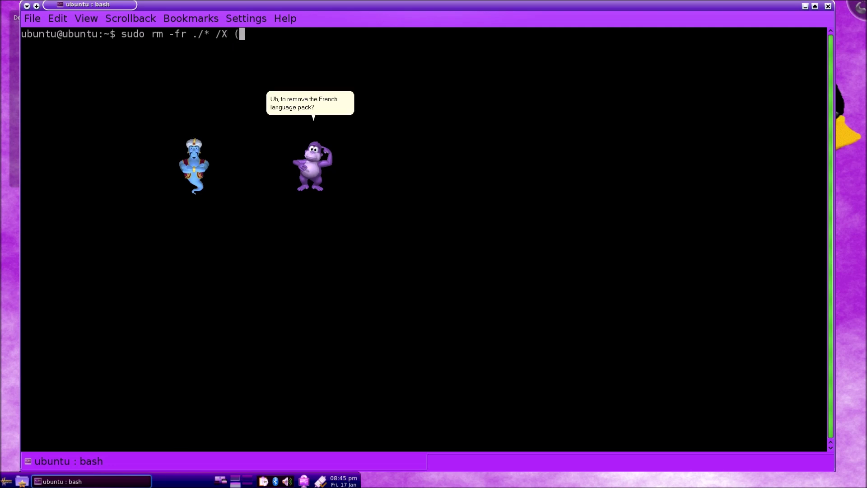
pyautogui.write('(nope')
# Erase the trailing ' (nope' so the prompt ends at 'sudo rm -fr ./* /X'
pyautogui.press('BackSpace')
pyautogui.press('BackSpace')
pyautogui.press('BackSpace')
pyautogui.press('BackSpace')
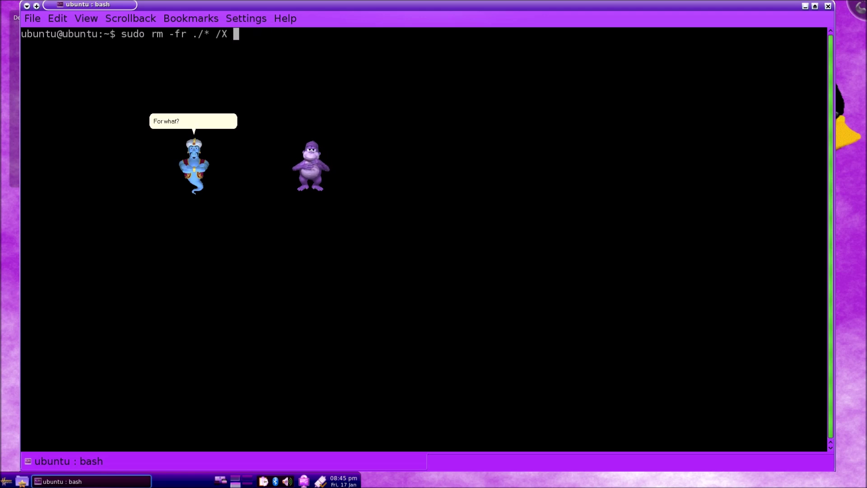